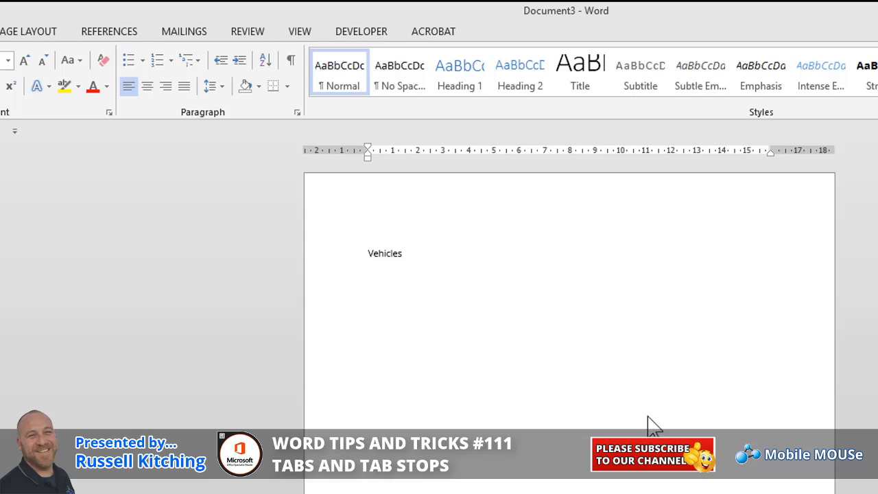
# Step: Type Model, then a new line with Ford and 1989 spaced apart
pyautogui.write('Model')
pyautogui.press('Return')
pyautogui.write('Ford                        1989')
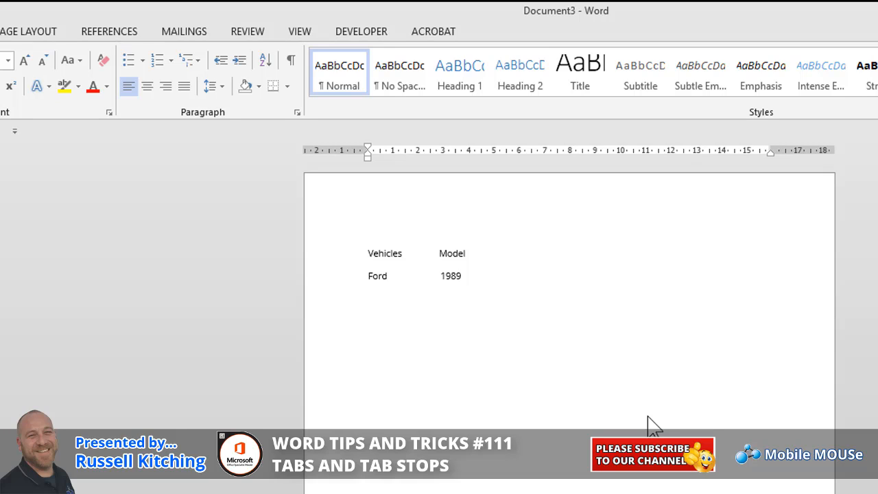
# Step: Clear the whole page and start over with 'Vehicles' followed by a tab
pyautogui.hotkey('ctrl', 'a')
pyautogui.press('Delete')
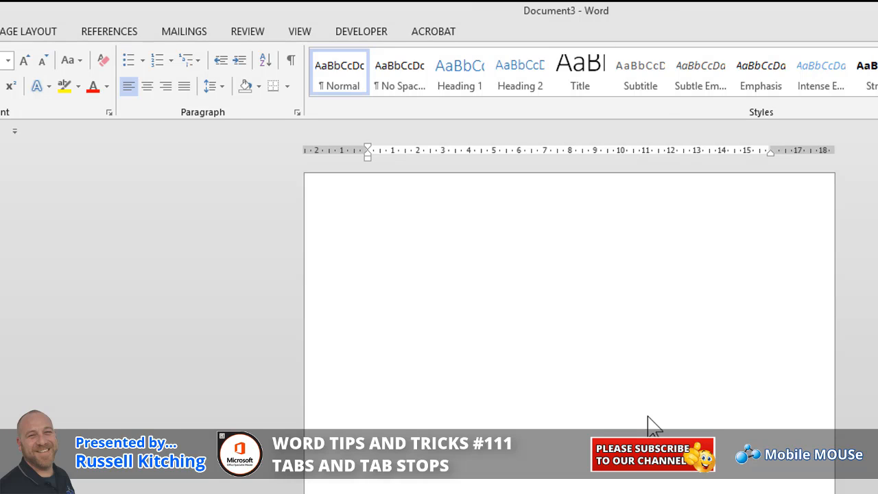
pyautogui.write('Vehicles')
pyautogui.press('Tab')
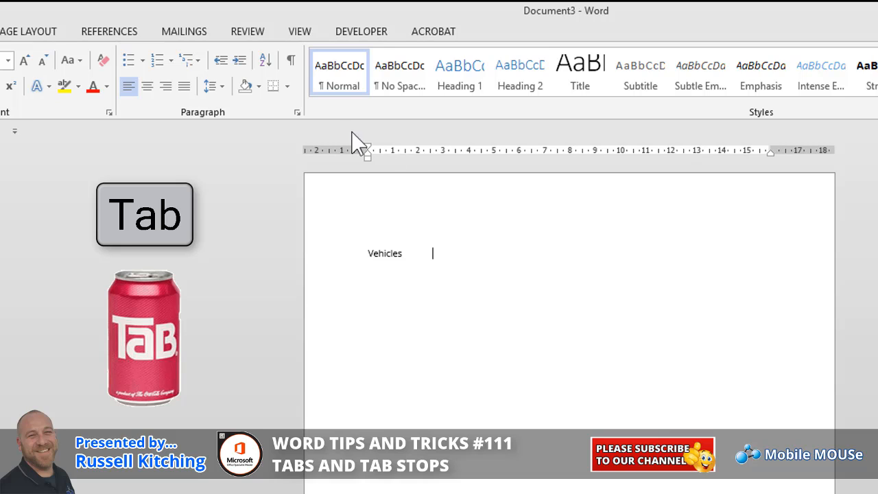
# Step: Show formatting marks and put two tabs between Vehicles and Model
pyautogui.click(292, 64)
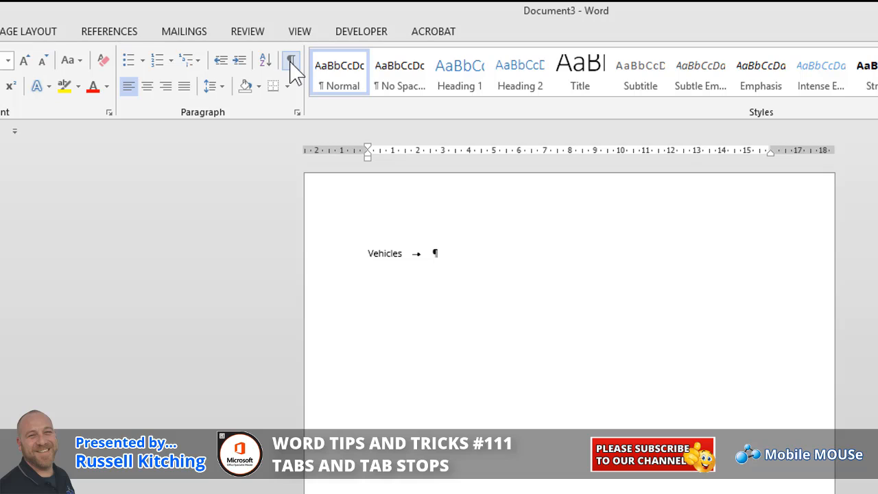
pyautogui.press('BackSpace')
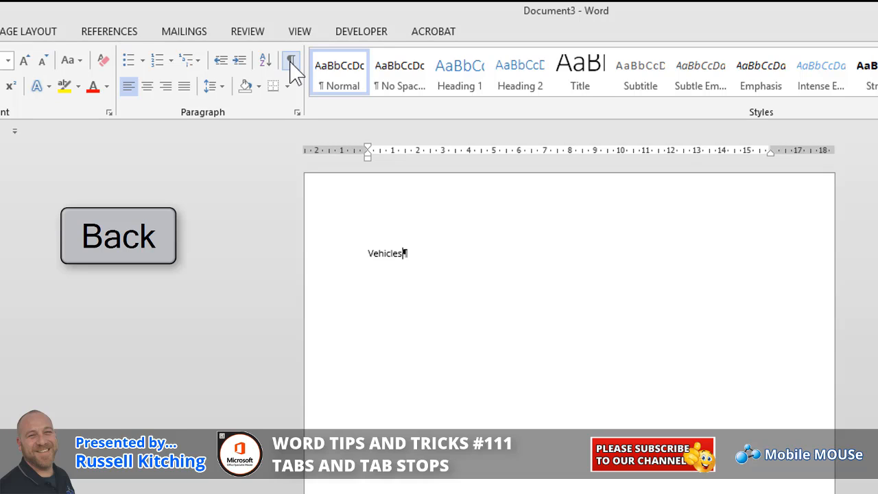
pyautogui.press('Tab')
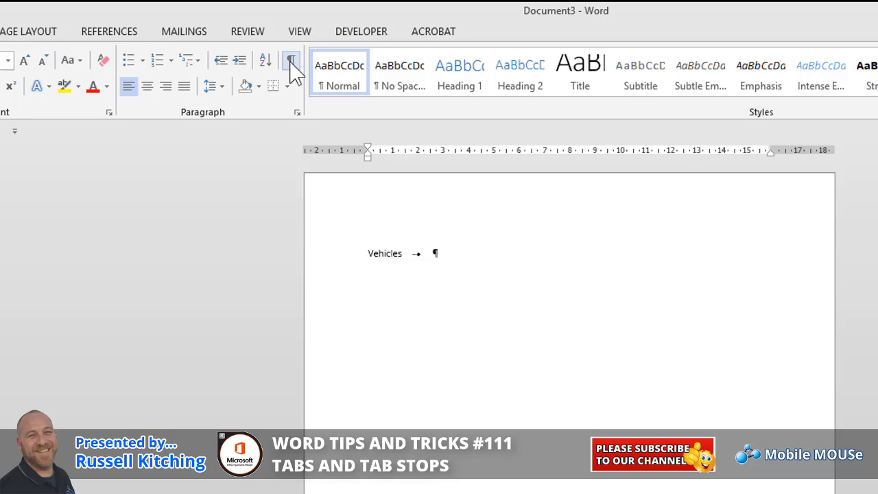
pyautogui.press('Tab')
pyautogui.write('Model')
# Step: Add a Ford line with two tabs before 1989, then delete both lines
pyautogui.press('Return')
pyautogui.write('Ford')
pyautogui.press('Tab')
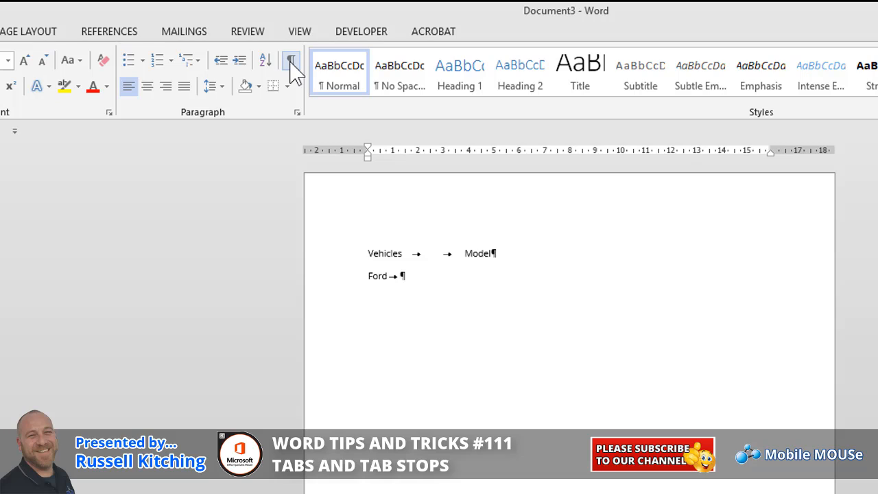
pyautogui.press('Tab')
pyautogui.press('Tab')
pyautogui.write('1989')
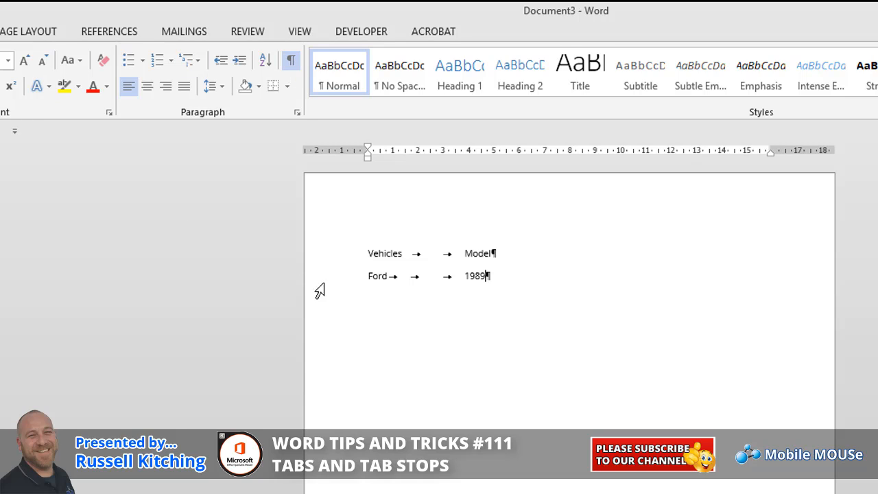
pyautogui.moveTo(321, 280); pyautogui.dragTo(323, 251)
pyautogui.press('Delete')
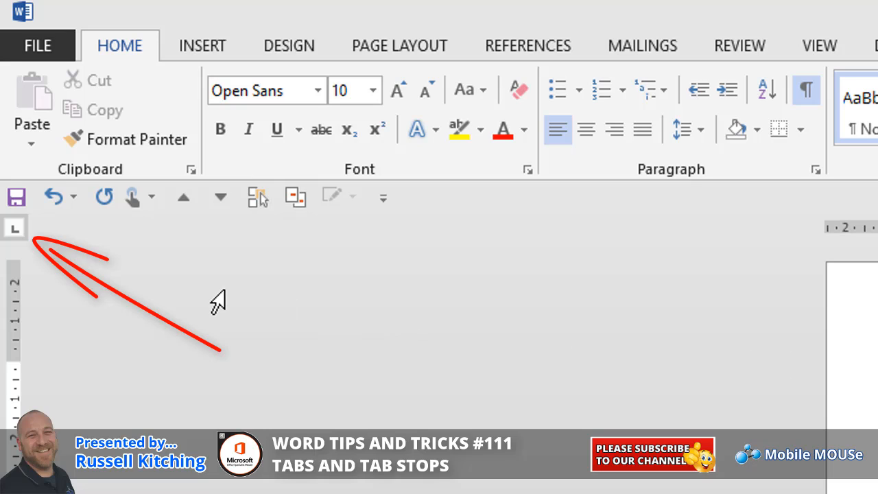
pyautogui.click(19, 234)
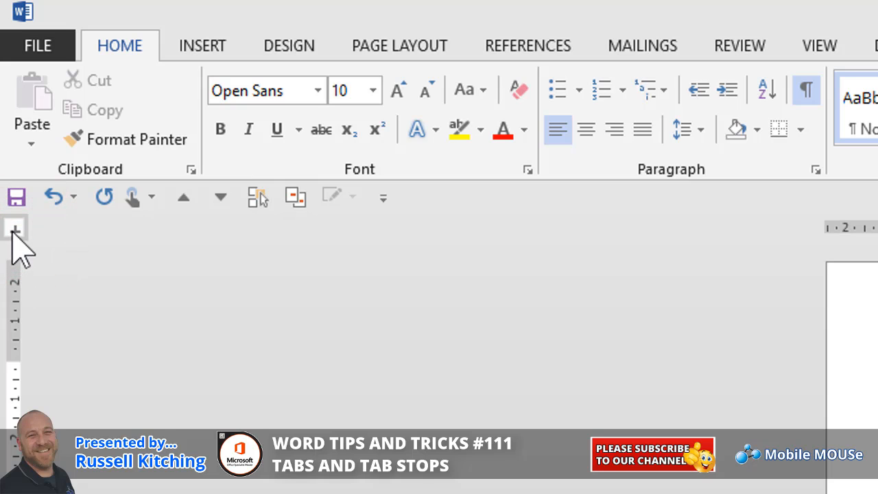
pyautogui.click(18, 235)
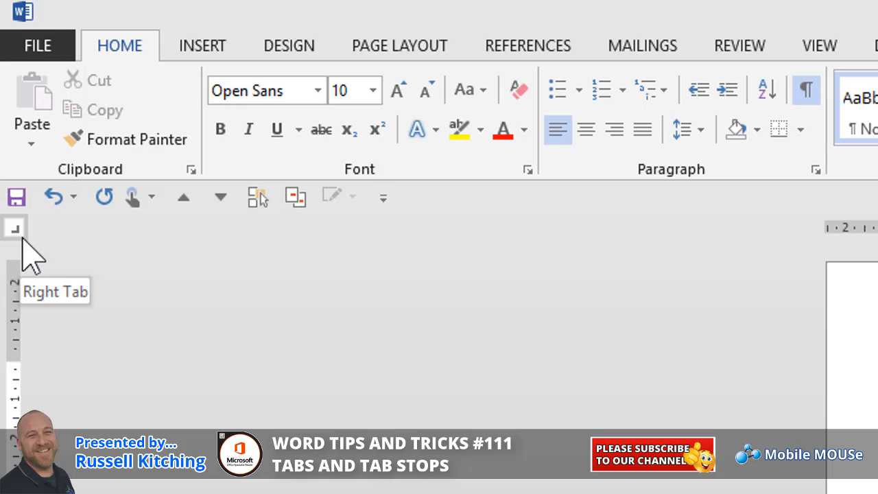
pyautogui.click(15, 231)
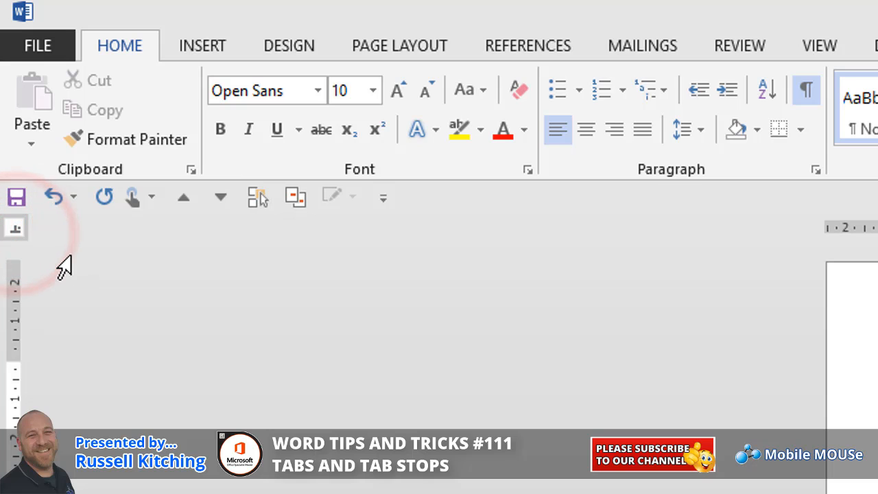
pyautogui.click(17, 231)
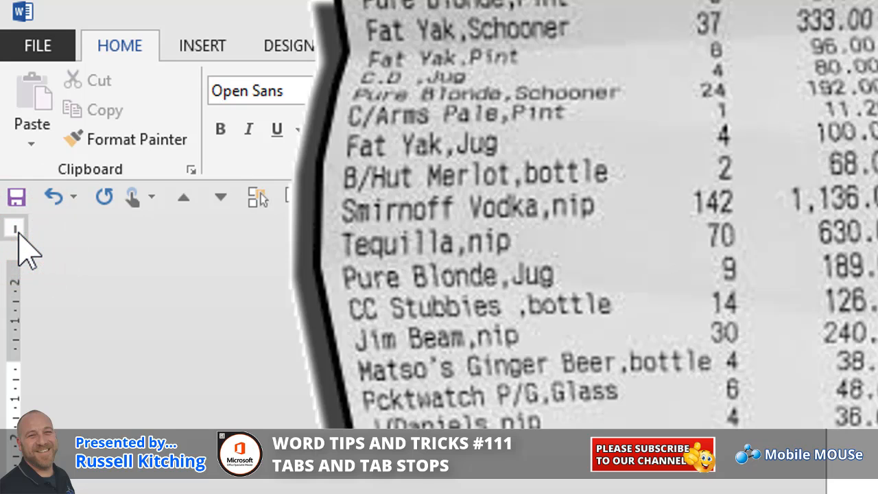
pyautogui.click(16, 231)
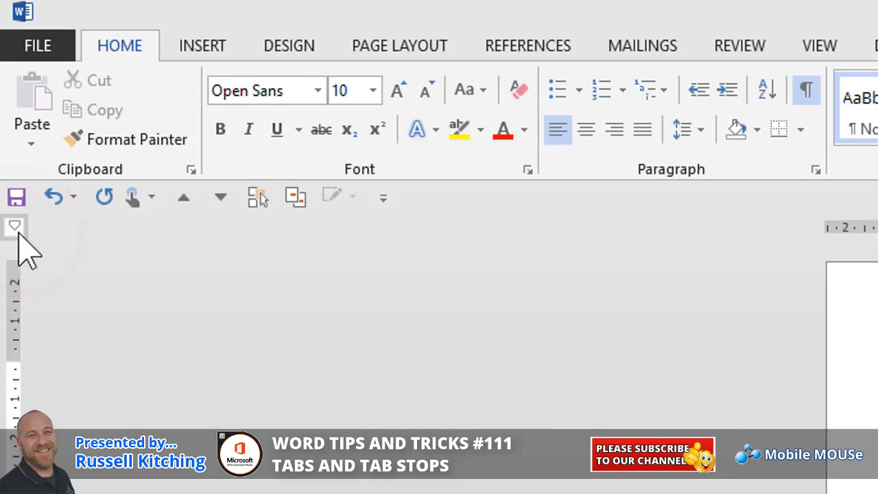
pyautogui.click(18, 232)
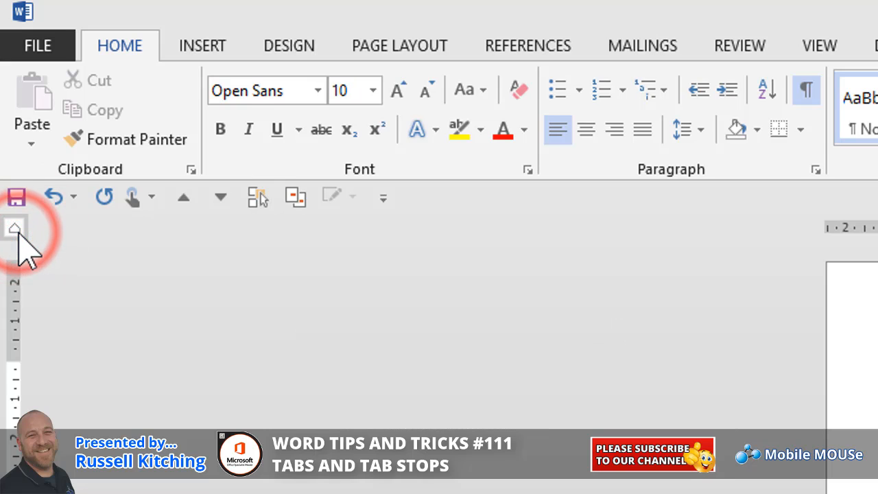
pyautogui.click(17, 231)
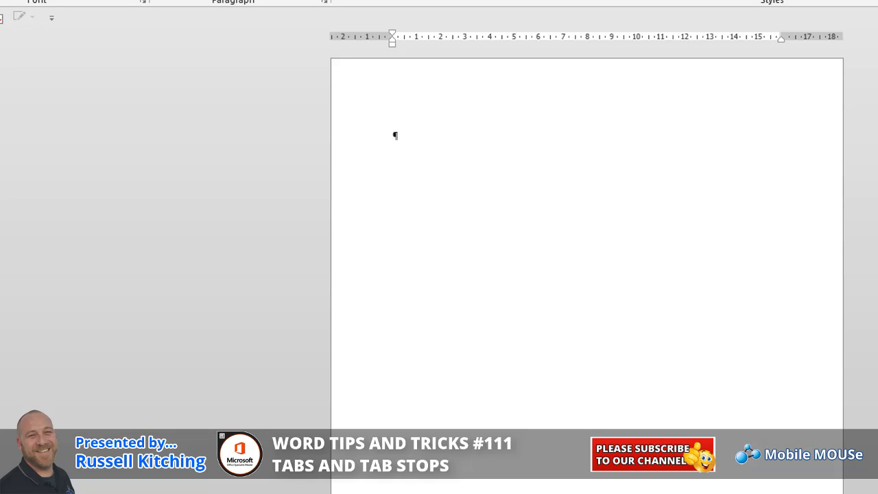
# Step: Type Vehicles and tab to a new left tab stop near 4.5 cm, then type Model
pyautogui.write('Vehicles')
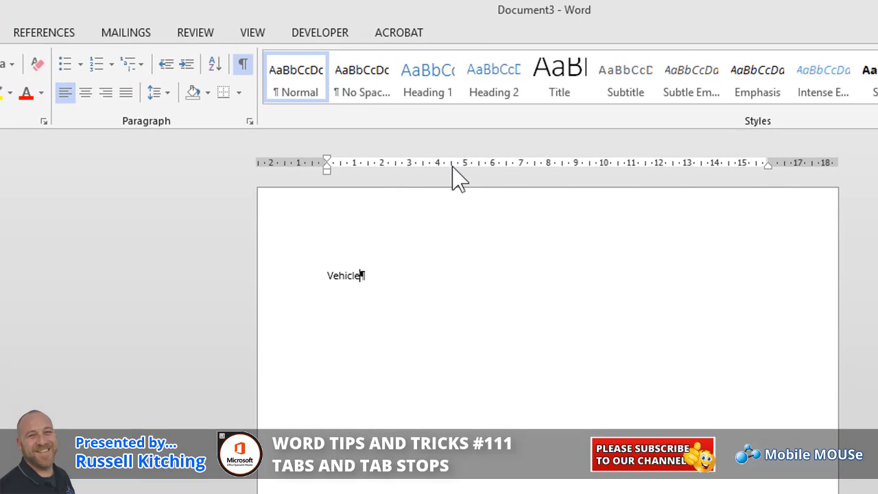
pyautogui.click(451, 165)
pyautogui.press('Tab')
pyautogui.write('Model')
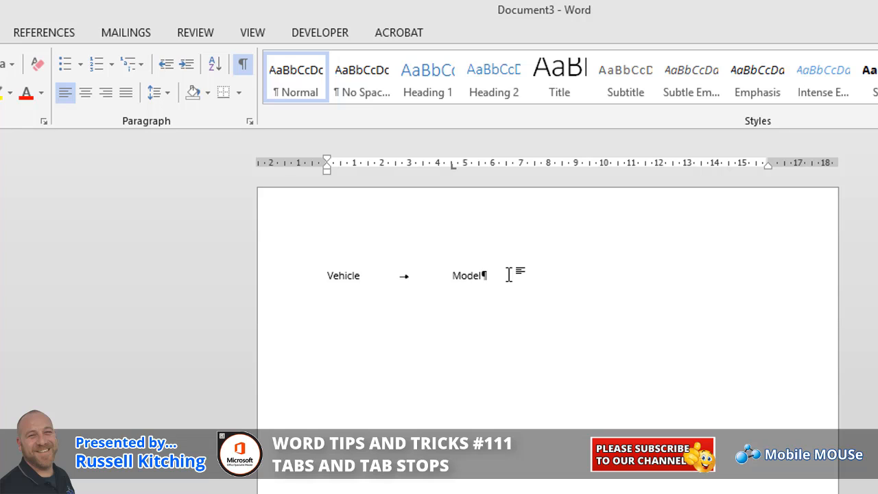
# Step: Tab Description to a centre tab stop at 10 cm, then remove that stop
pyautogui.scroll(-2, 411, 310)
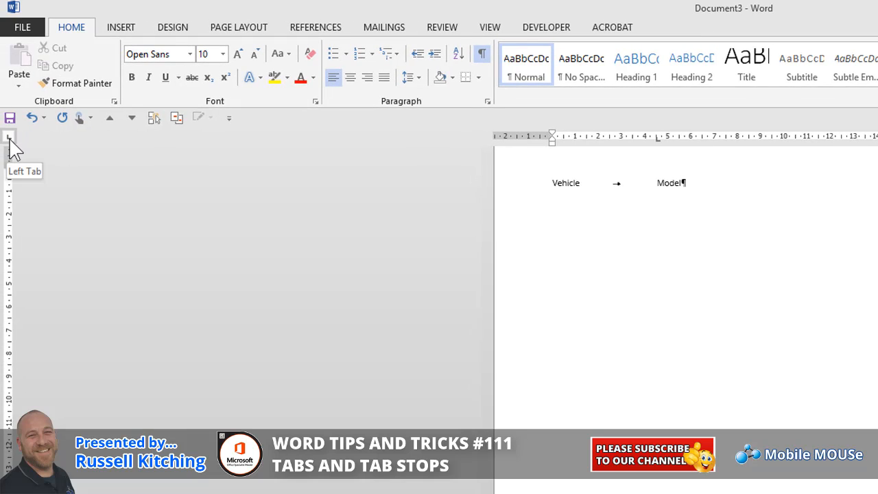
pyautogui.click(9, 138)
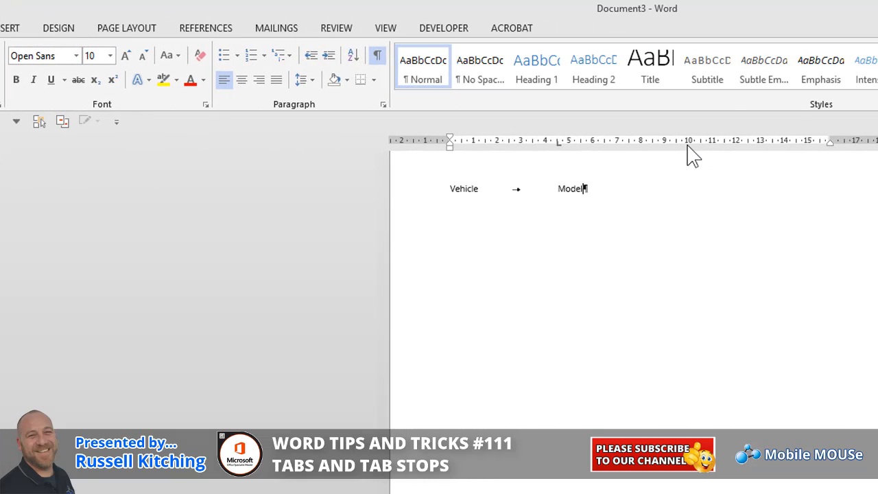
pyautogui.click(688, 142)
pyautogui.press('Tab')
pyautogui.write('Description')
pyautogui.moveTo(689, 144); pyautogui.dragTo(664, 208)
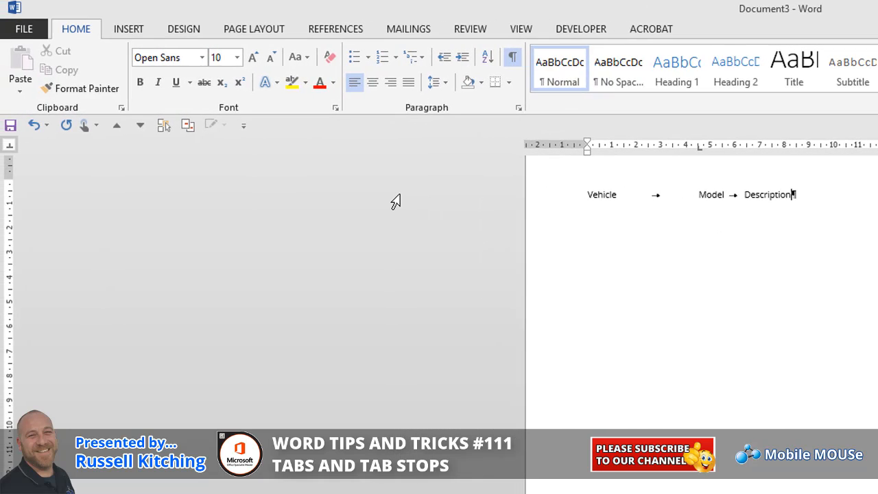
# Step: Place a right tab stop for Description and adjust it to about 12 cm
pyautogui.click(10, 145)
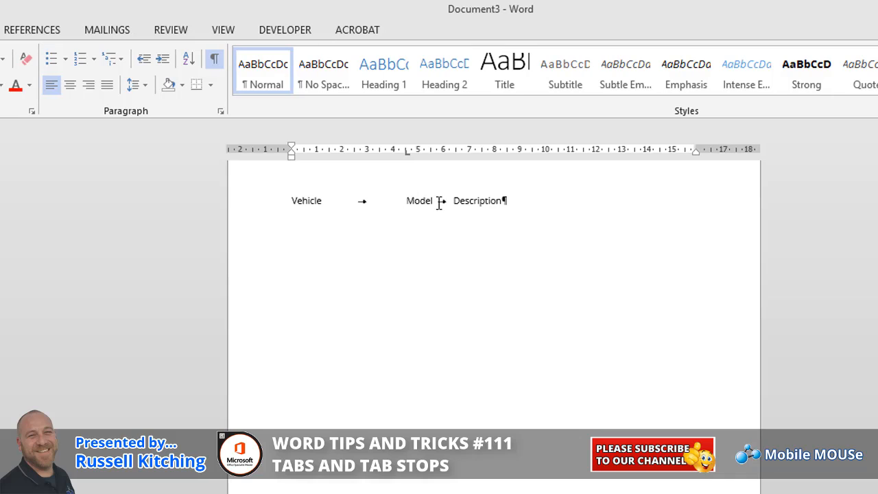
pyautogui.click(569, 150)
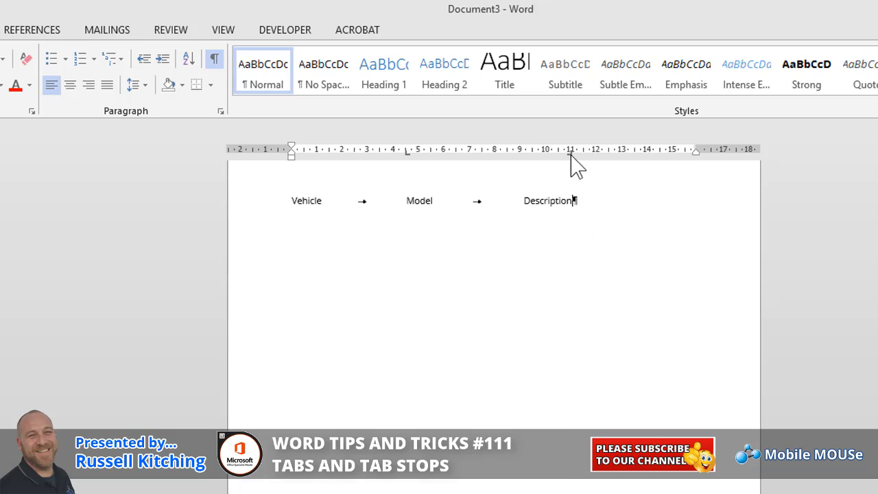
pyautogui.moveTo(570, 151); pyautogui.dragTo(620, 158)
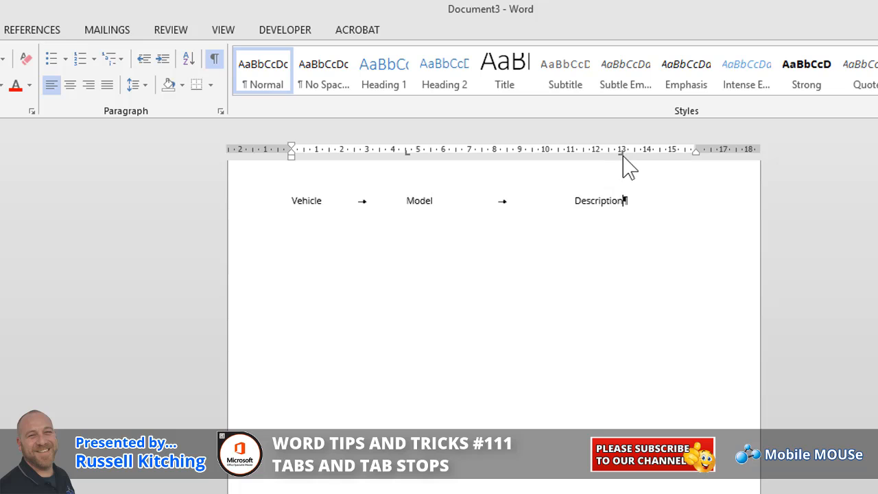
pyautogui.moveTo(621, 152); pyautogui.dragTo(595, 157)
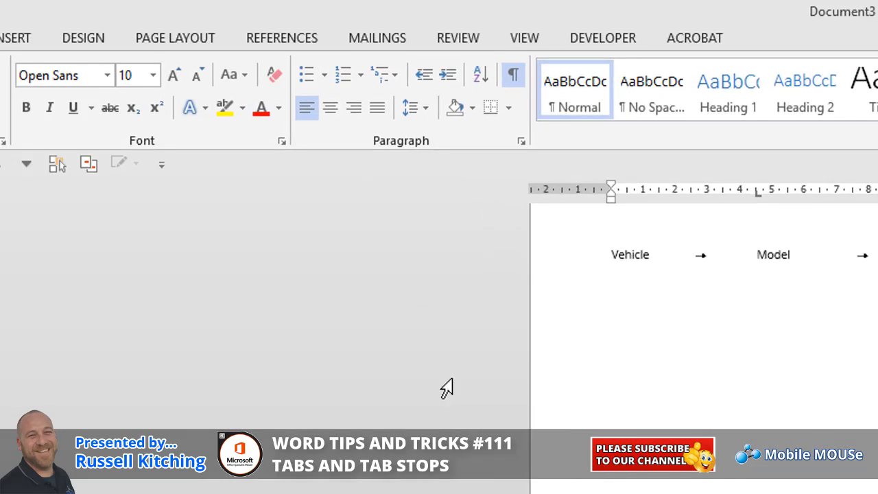
pyautogui.click(17, 234)
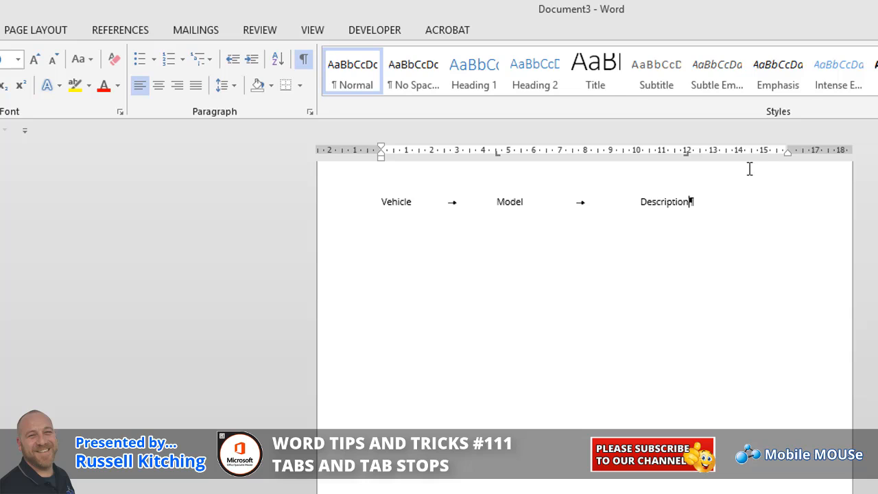
# Step: Test a decimal tab stop at 15 cm with 500.65, then remove it
pyautogui.click(764, 150)
pyautogui.press('Tab')
pyautogui.write('500.65')
pyautogui.press('BackSpace')
pyautogui.press('BackSpace')
pyautogui.press('BackSpace')
pyautogui.press('BackSpace')
pyautogui.press('BackSpace')
pyautogui.press('BackSpace')
pyautogui.press('BackSpace')
pyautogui.moveTo(765, 153); pyautogui.dragTo(775, 206)
# Step: Move the Description tab stop near the right margin and add a line break
pyautogui.moveTo(689, 158); pyautogui.dragTo(776, 156)
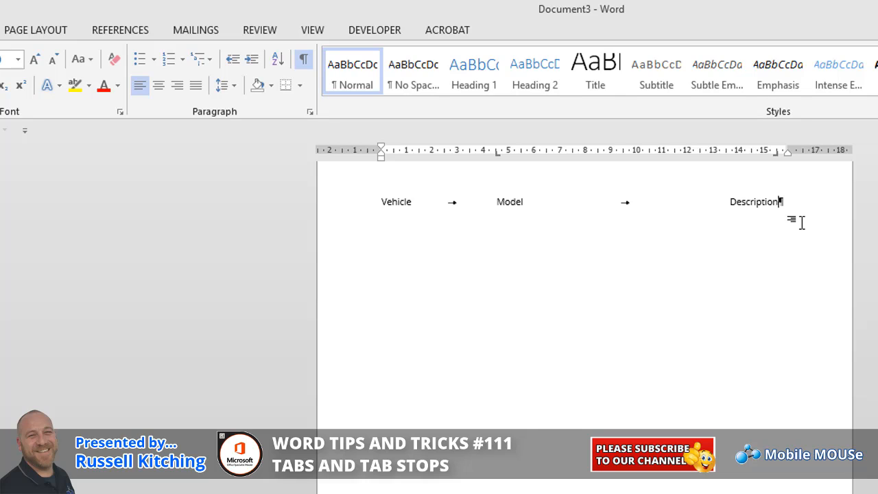
pyautogui.press('Return')
pyautogui.press('BackSpace')
pyautogui.hotkey('shift', 'Return')
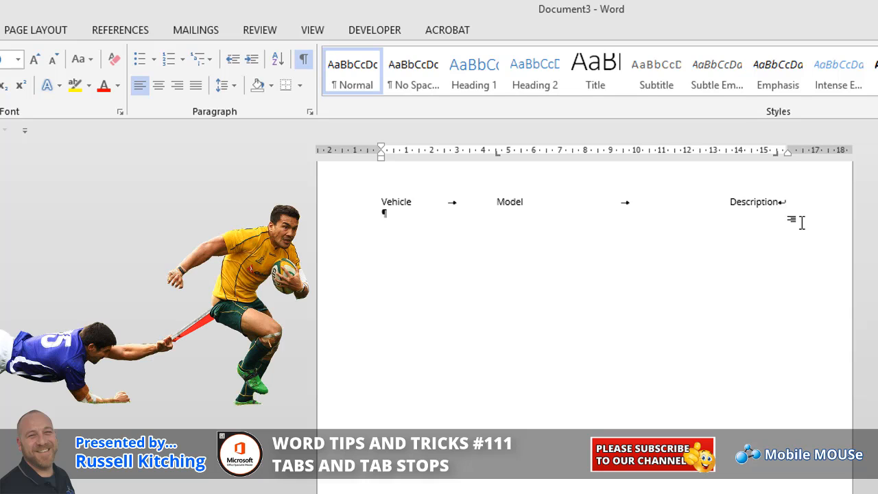
# Step: Type the tab-separated row Ford, 1989 and 'This was a great year'
pyautogui.write('Ford')
pyautogui.press('Tab')
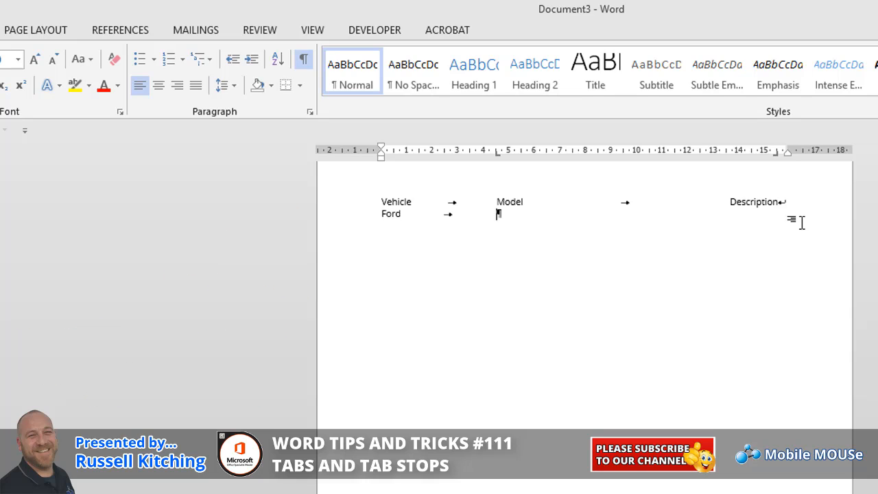
pyautogui.write('9')
pyautogui.press('BackSpace')
pyautogui.write('1989')
pyautogui.press('Tab')
pyautogui.write('This was a great')
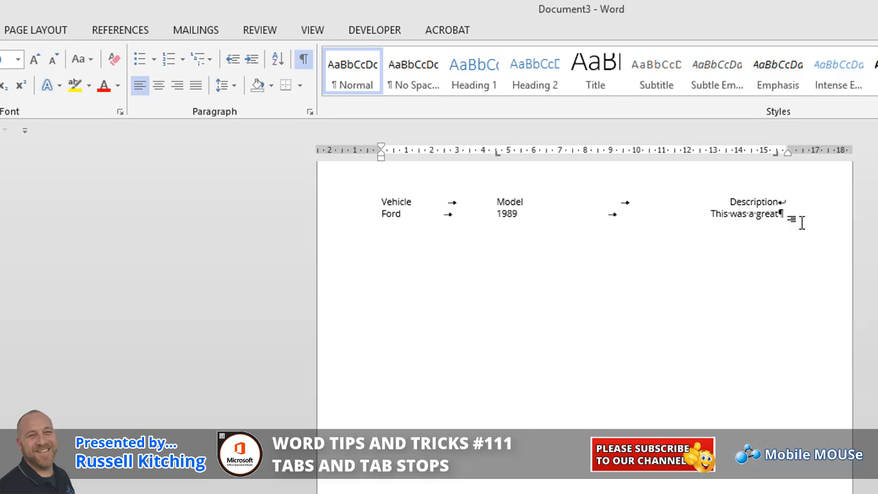
pyautogui.write(' year')
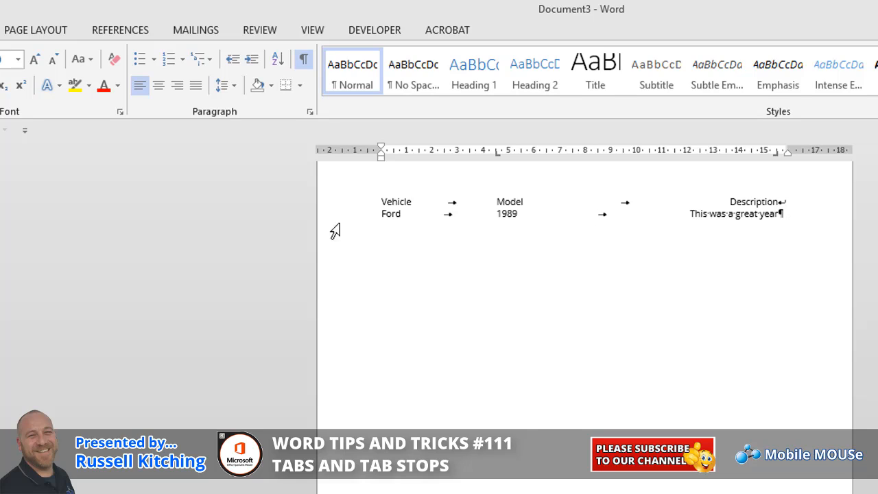
# Step: Hide formatting marks and add bar tabs at 2.5, 7 and 10 cm to both lines
pyautogui.click(309, 62)
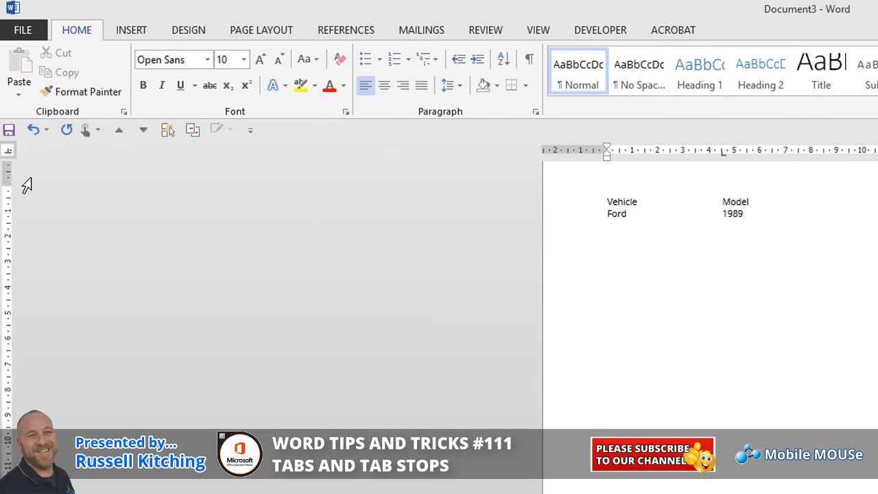
pyautogui.click(11, 152)
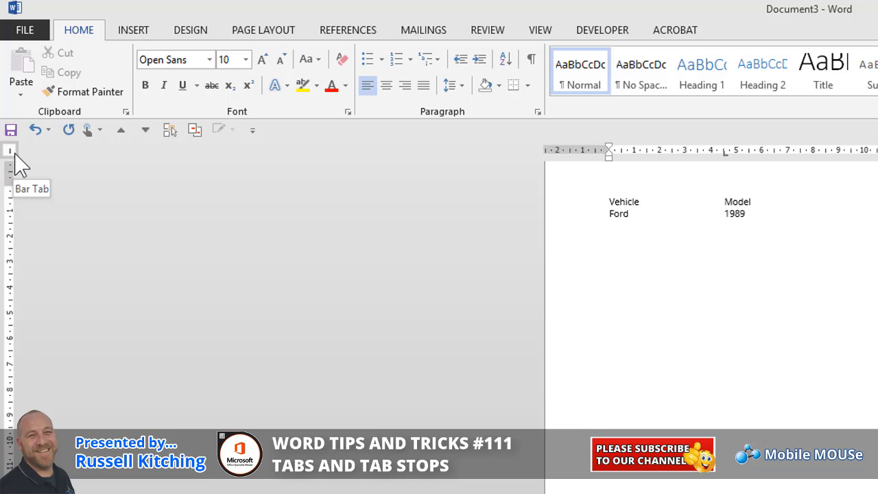
pyautogui.moveTo(548, 202); pyautogui.dragTo(548, 218)
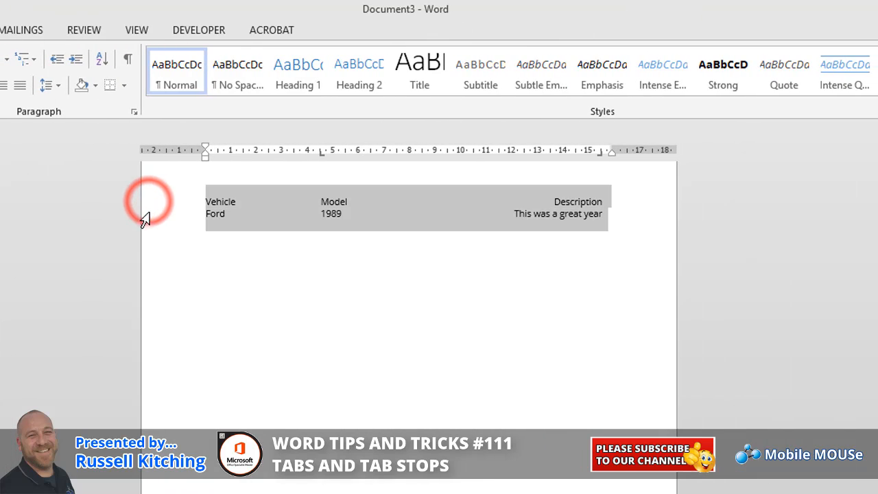
pyautogui.click(270, 151)
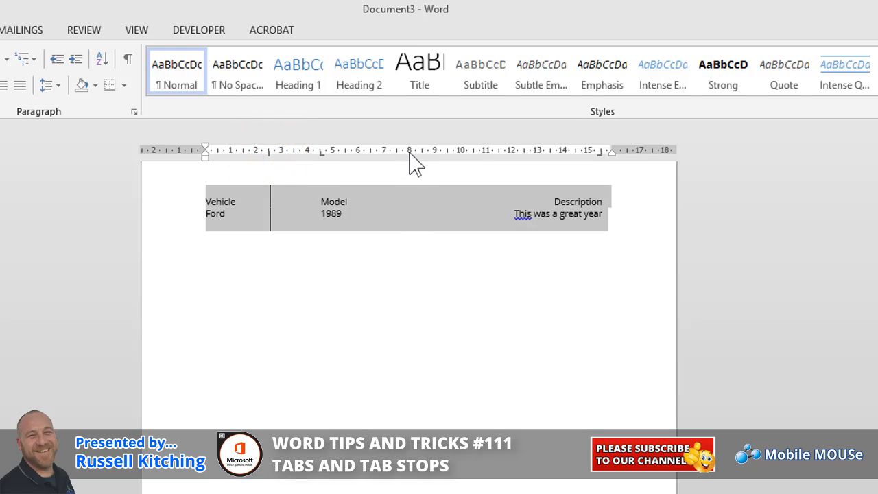
pyautogui.click(384, 151)
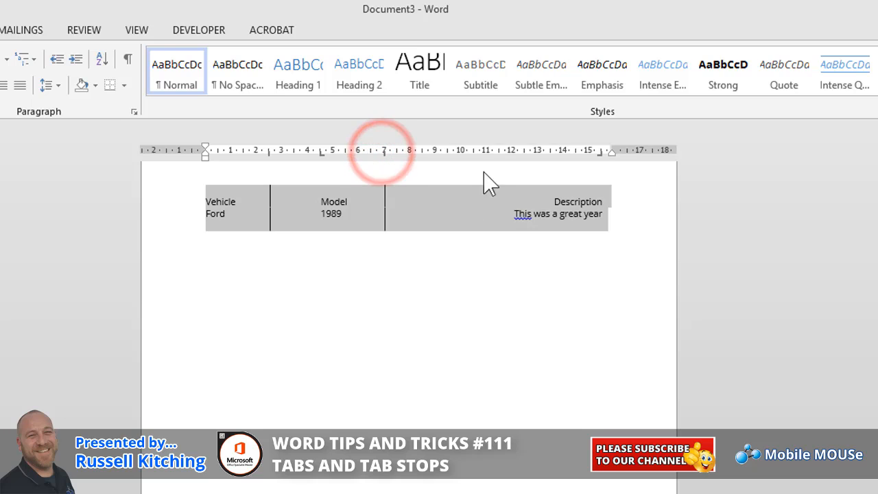
pyautogui.click(460, 151)
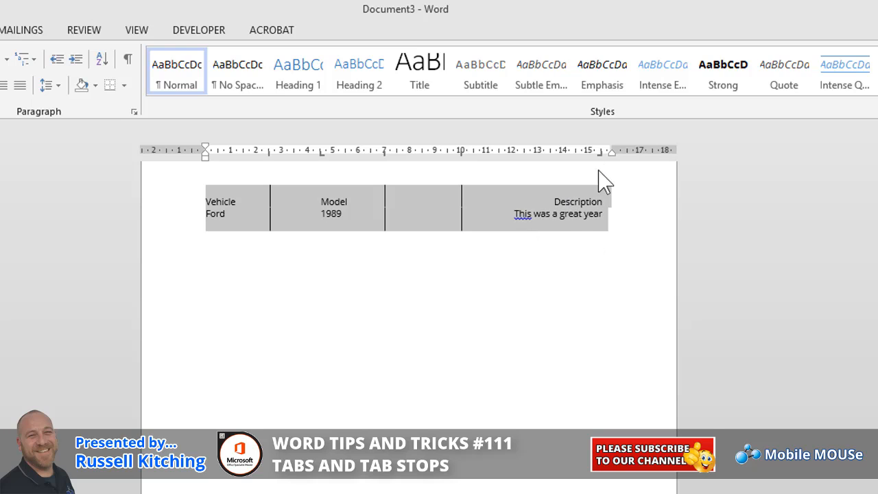
# Step: Replace Description's right tab with a left tab near 8 cm and drop the 10 cm bar
pyautogui.click(599, 153)
pyautogui.moveTo(607, 182); pyautogui.dragTo(597, 308)
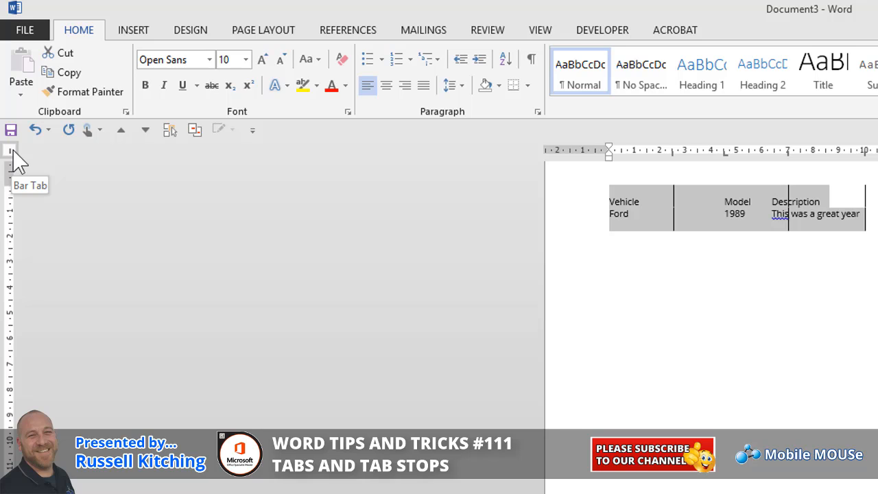
pyautogui.click(13, 151)
pyautogui.click(12, 151)
pyautogui.click(12, 151)
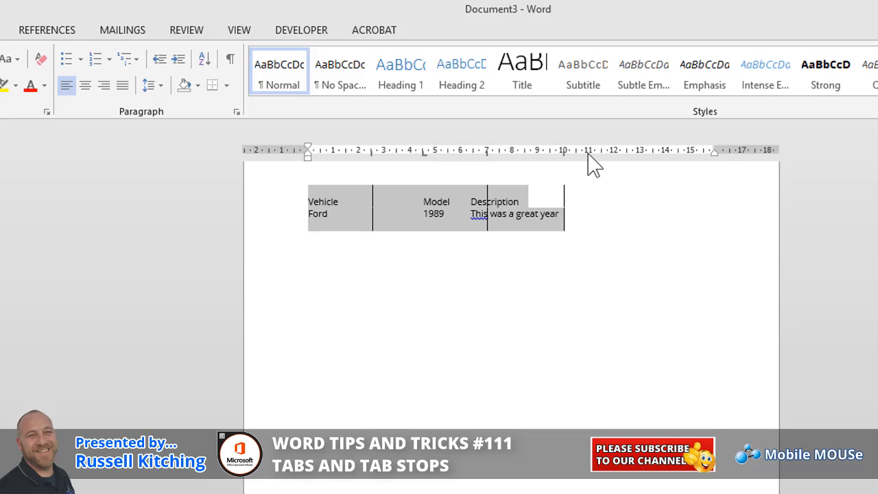
pyautogui.click(589, 150)
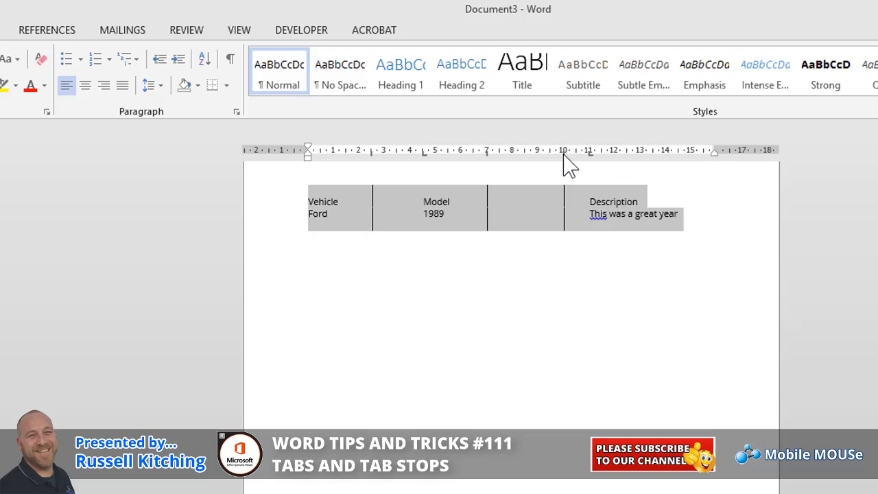
pyautogui.moveTo(563, 150); pyautogui.dragTo(565, 231)
pyautogui.moveTo(589, 152); pyautogui.dragTo(516, 168)
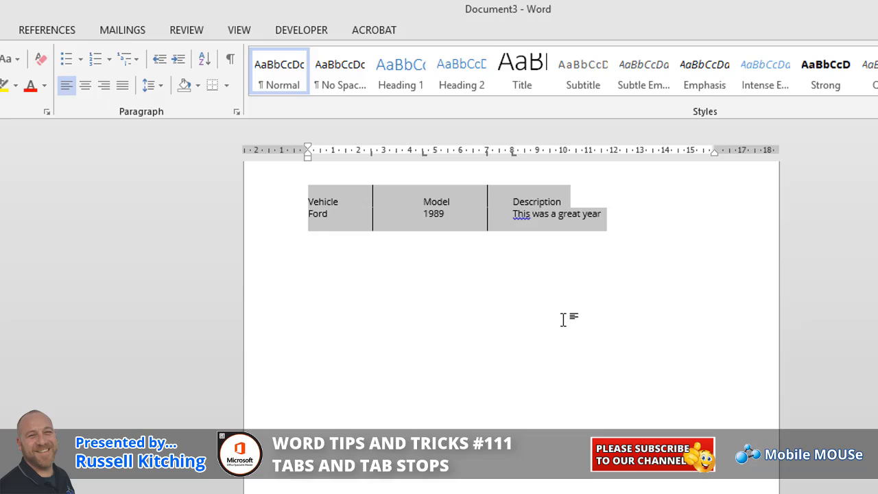
pyautogui.click(658, 215)
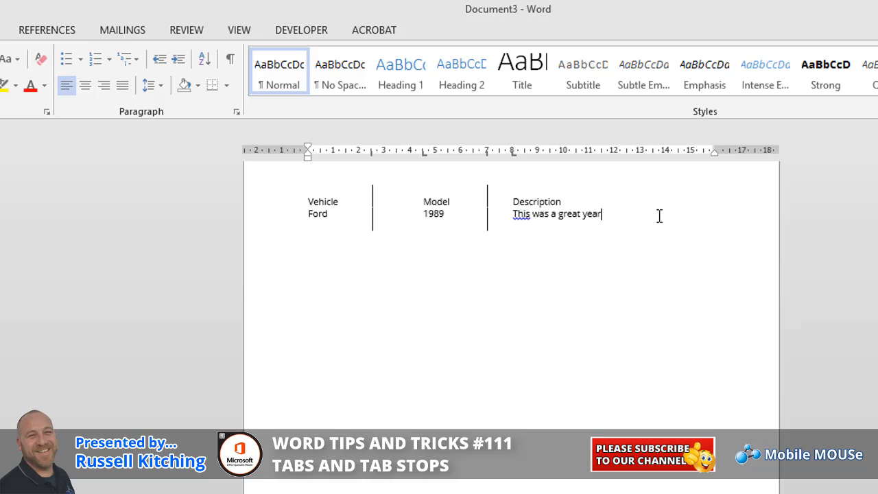
# Step: With formatting marks shown, add an empty paragraph below Ford that keeps the bar-tab columns
pyautogui.click(230, 60)
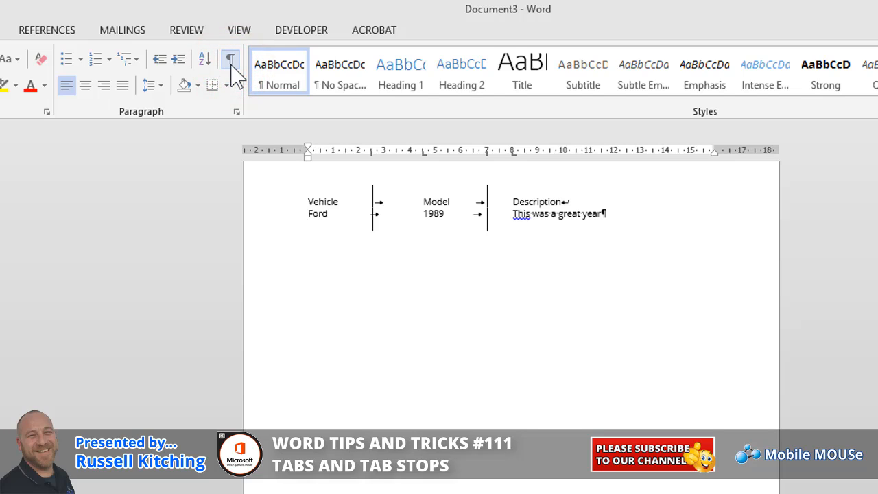
pyautogui.press('Return')
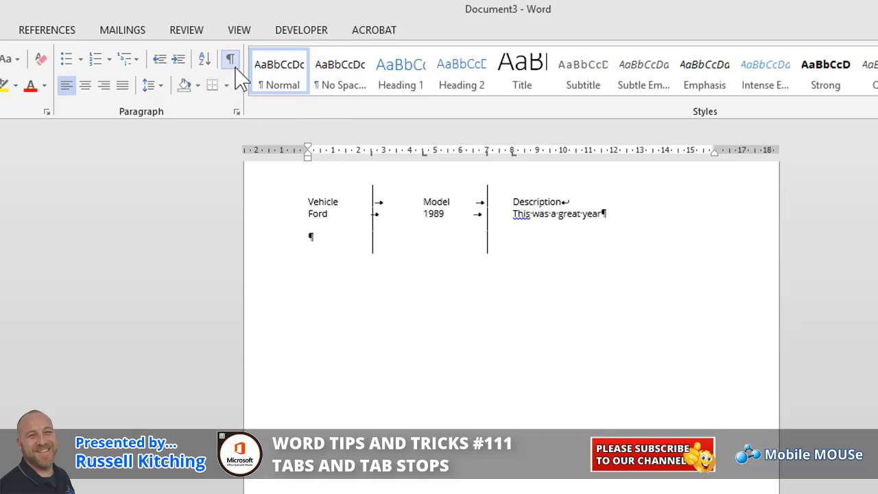
pyautogui.click(44, 59)
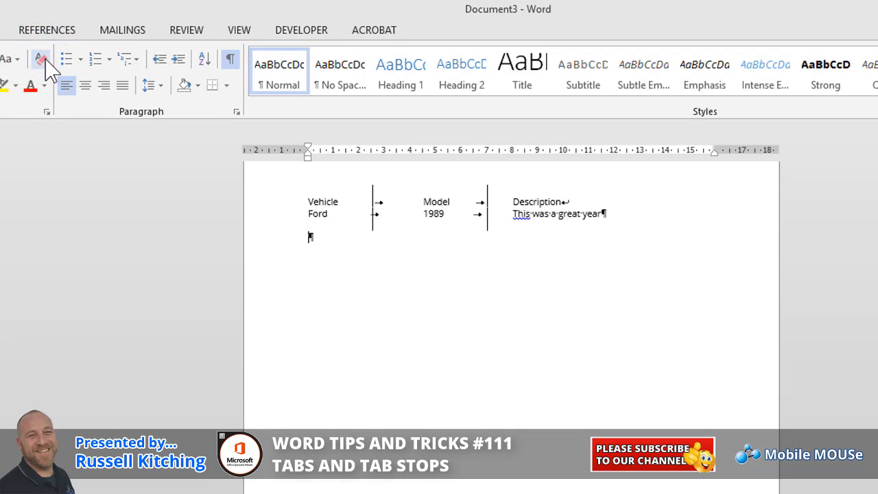
pyautogui.hotkey('ctrl', 'z')
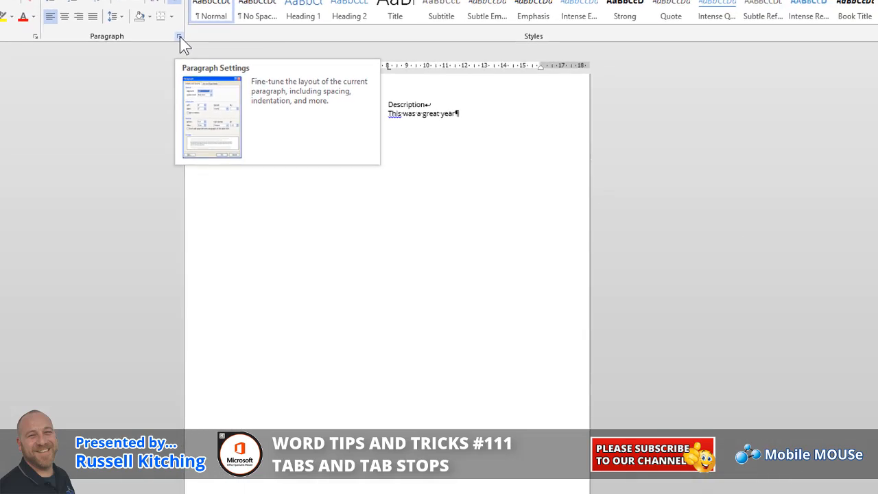
# Step: Clear all tab stops from the empty paragraph via the Tabs dialog, then add another paragraph
pyautogui.click(236, 112)
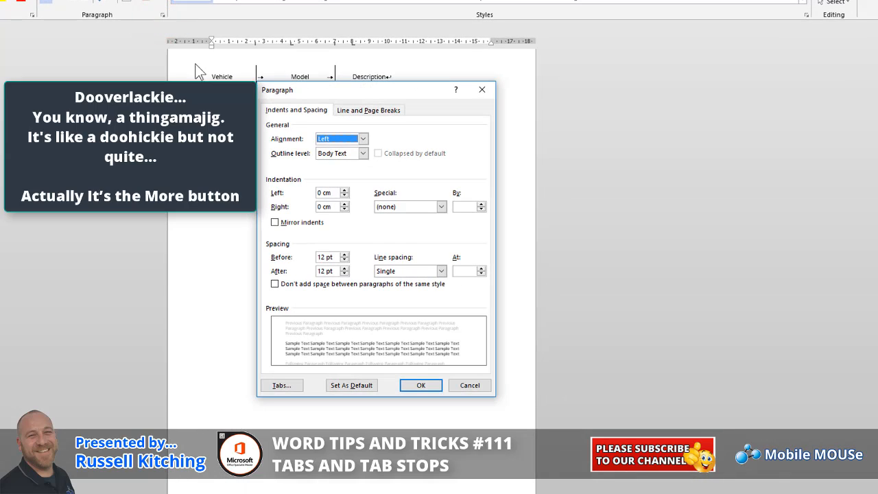
pyautogui.click(288, 387)
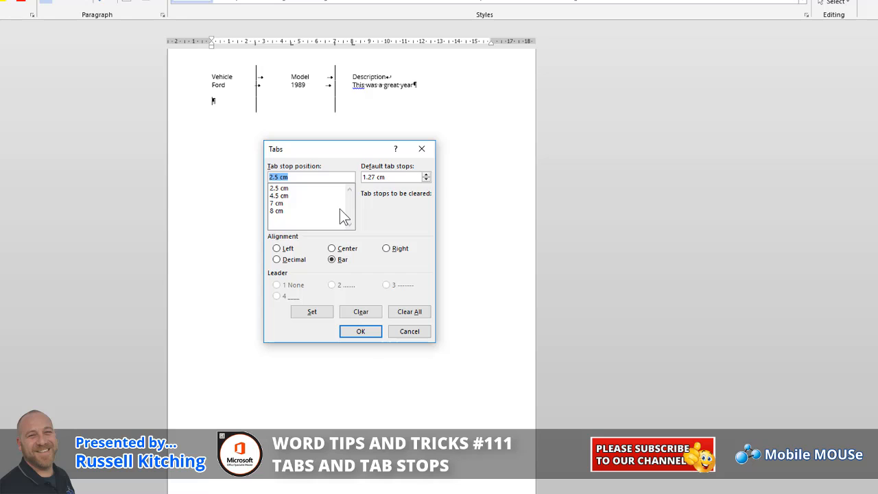
pyautogui.click(288, 177)
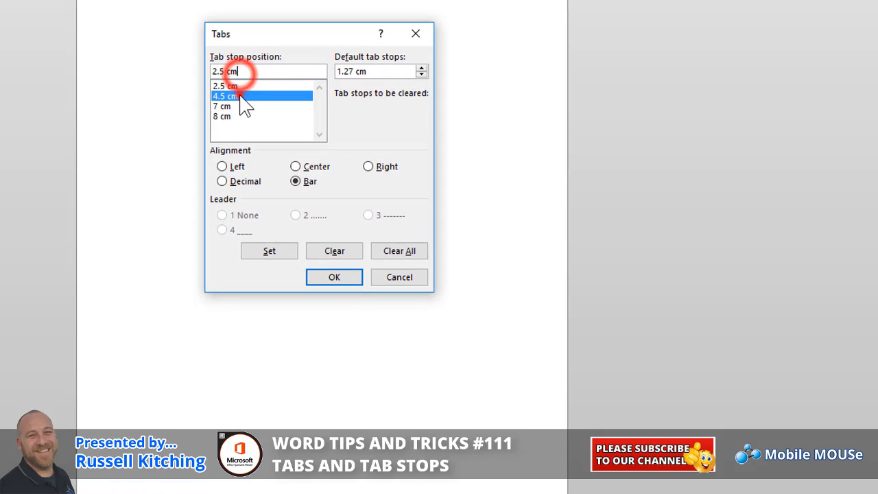
pyautogui.click(237, 116)
pyautogui.click(256, 95)
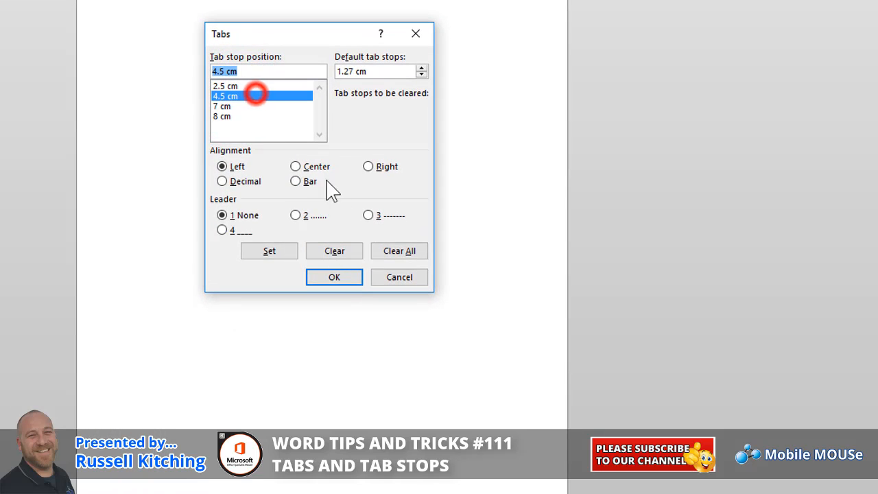
pyautogui.click(393, 252)
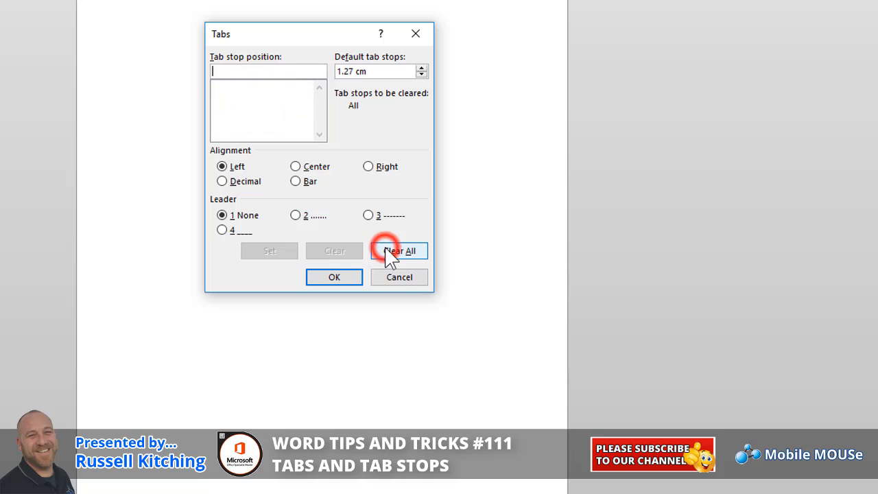
pyautogui.click(347, 280)
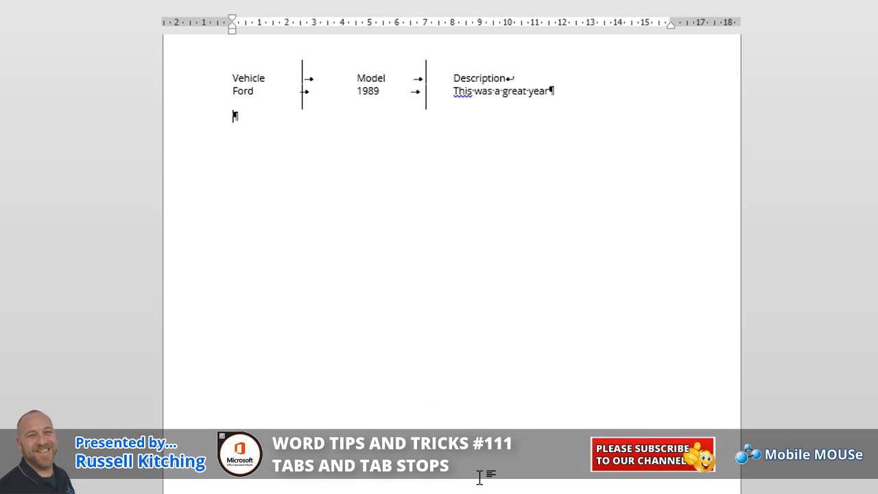
pyautogui.press('Return')
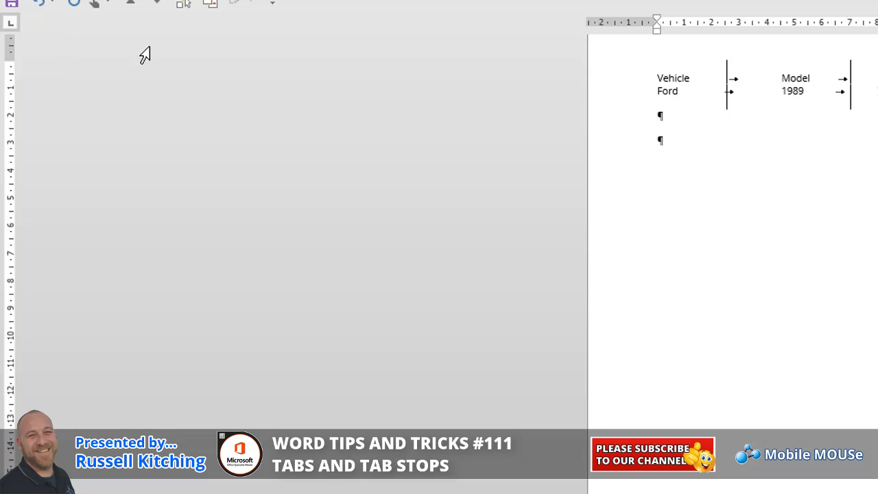
# Step: Set a left tab stop at 1 cm and type 'Item' indented to it
pyautogui.click(684, 23)
pyautogui.press('Tab')
pyautogui.write('Item')
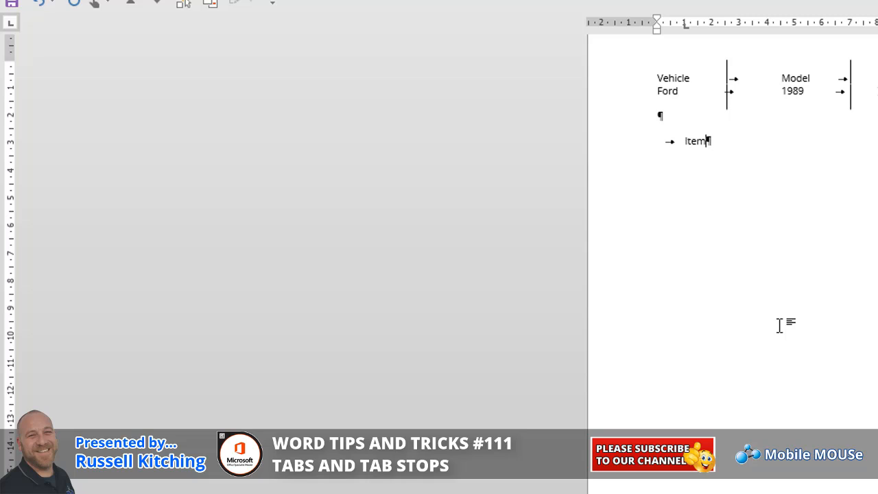
pyautogui.click(11, 24)
pyautogui.click(12, 24)
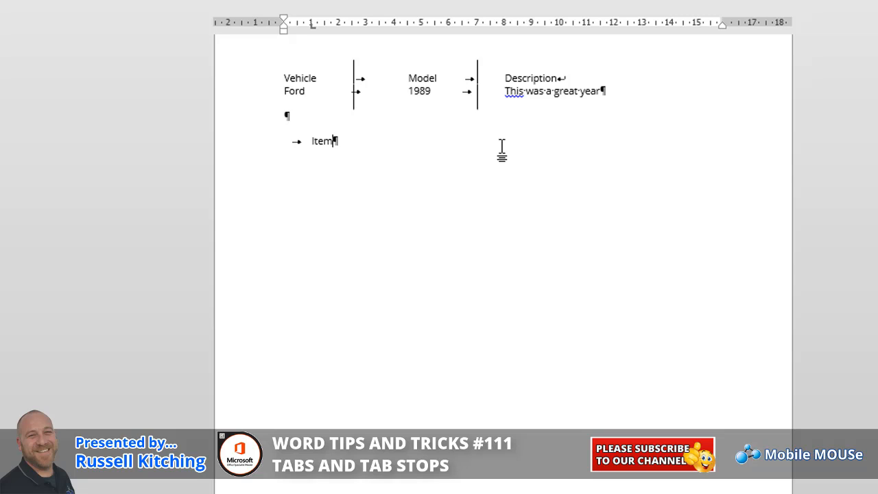
pyautogui.write('................................................................................................')
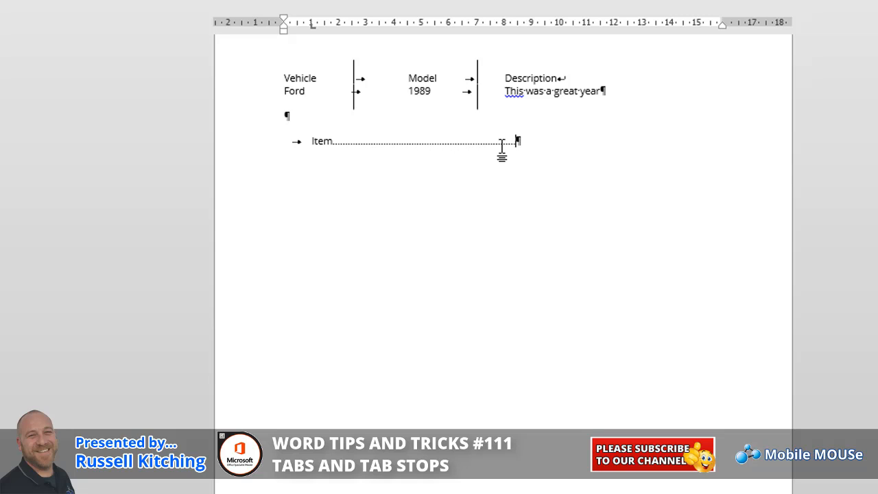
pyautogui.write('............................... 988777787878')
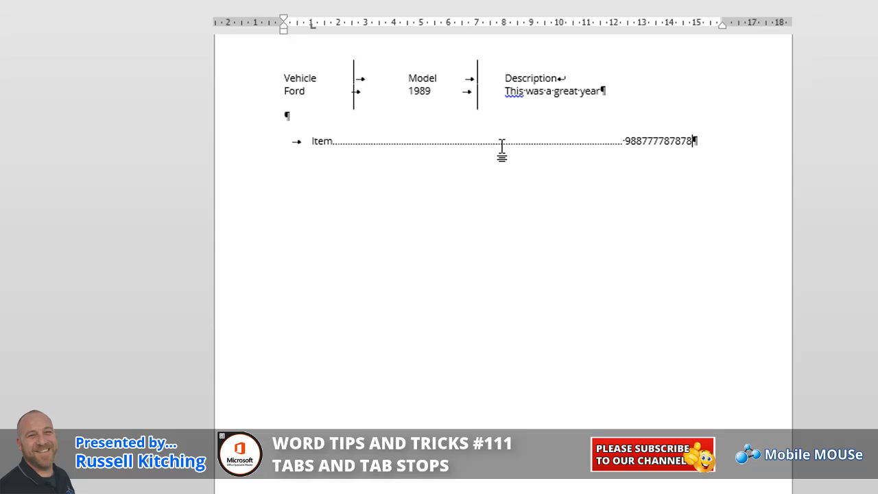
pyautogui.press('Return')
pyautogui.press('Tab')
pyautogui.write('Item 2')
pyautogui.press('Tab')
pyautogui.press('BackSpace')
pyautogui.write('.....................................................................')
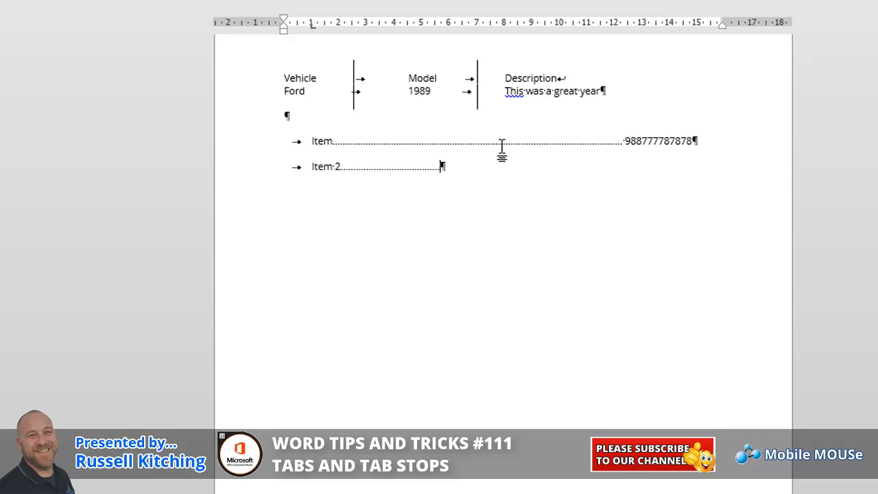
pyautogui.write('....................................................898989 898989')
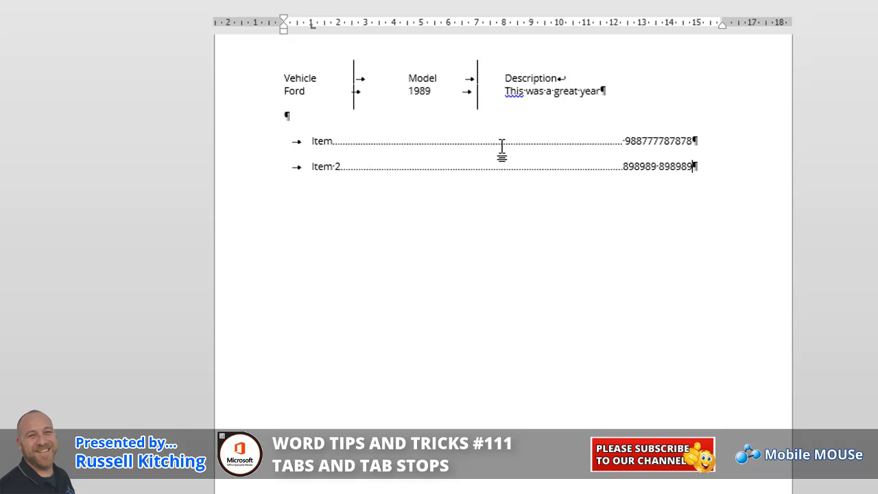
pyautogui.write('89')
pyautogui.press('BackSpace')
pyautogui.moveTo(706, 165); pyautogui.dragTo(485, 141)
pyautogui.press('Delete')
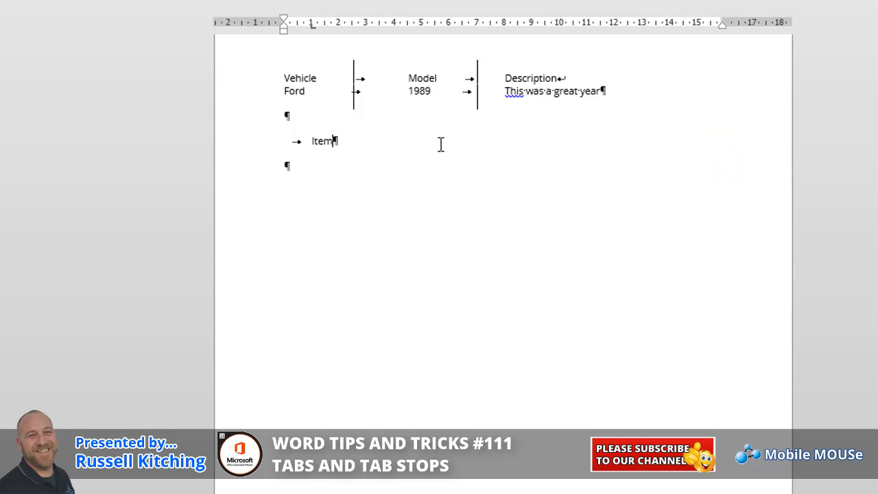
pyautogui.press('Delete')
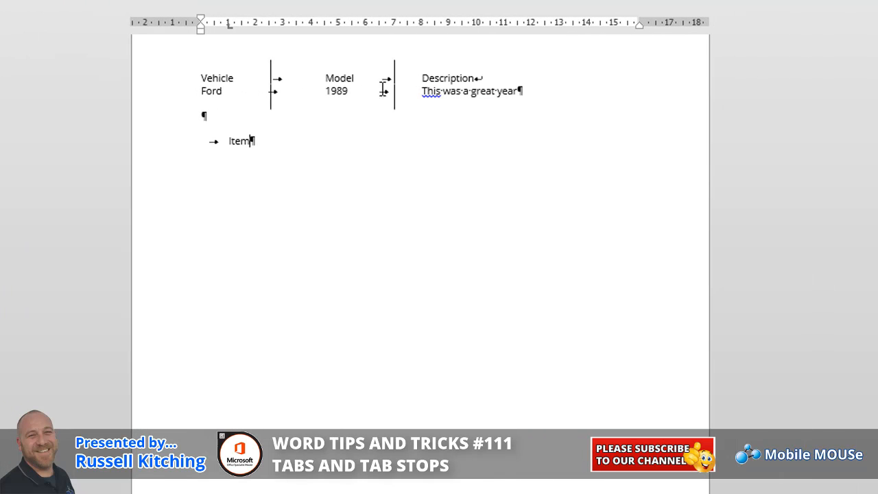
# Step: Place a tab stop at 13 cm on the ruler and check it in the Tabs settings
pyautogui.click(559, 24)
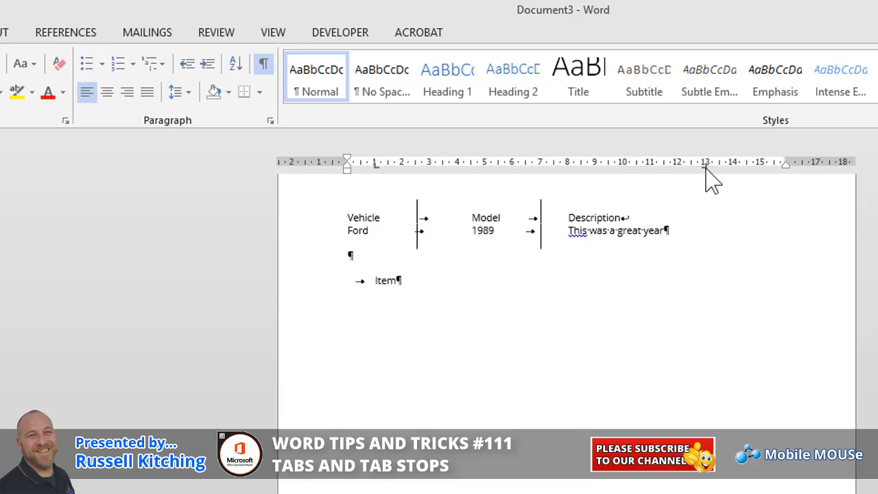
pyautogui.click(271, 120)
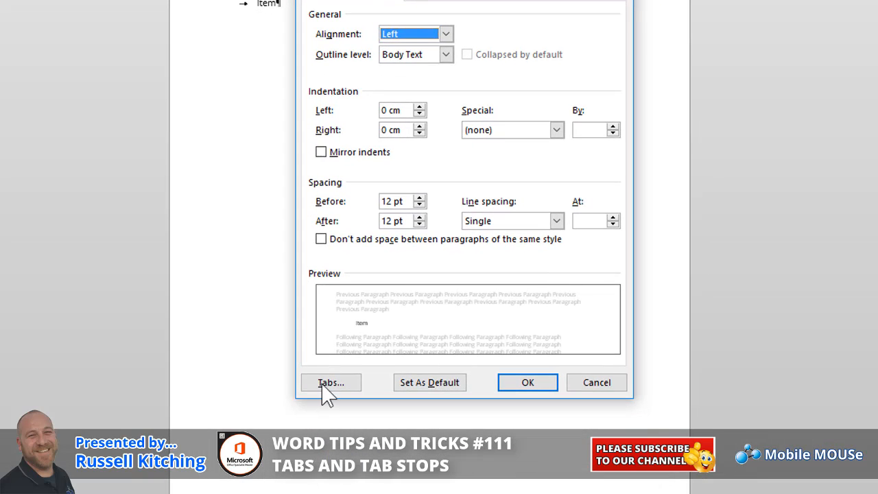
pyautogui.click(324, 385)
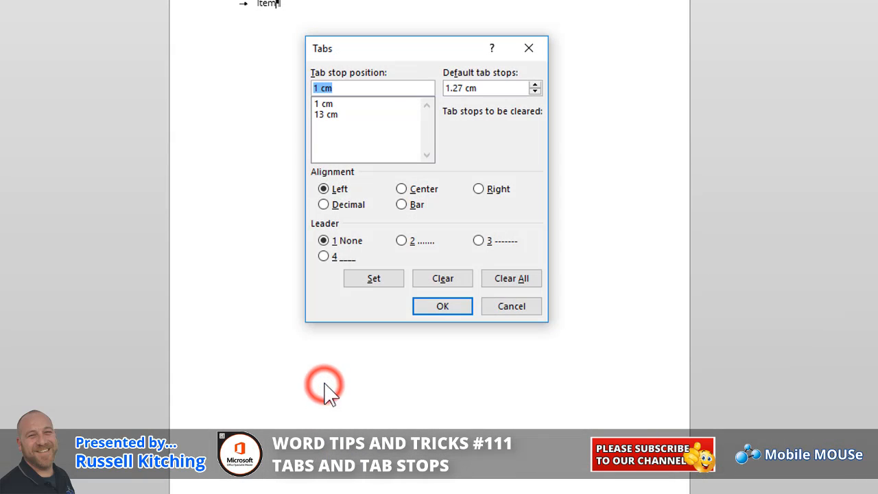
pyautogui.click(334, 116)
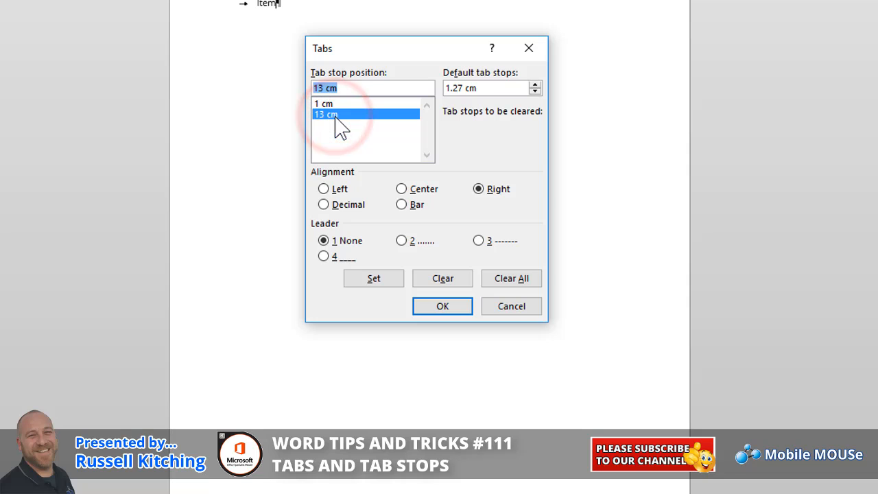
pyautogui.click(505, 310)
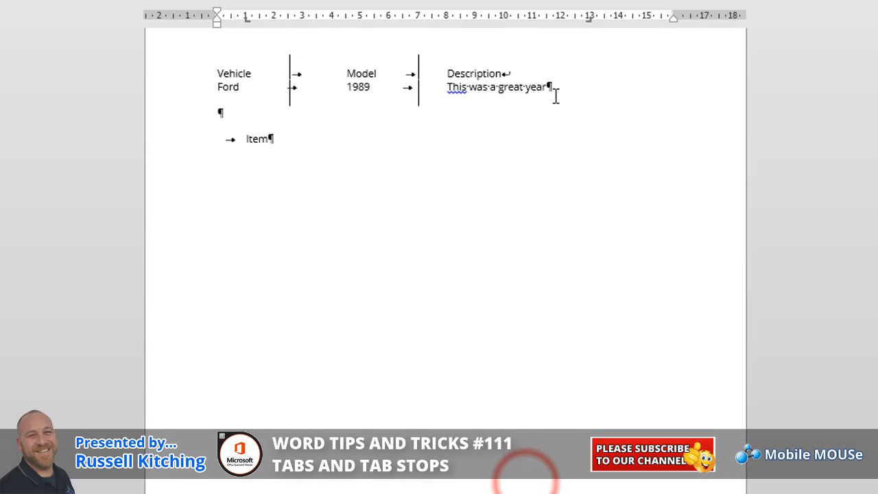
# Step: Make the 13 cm tab stop right-aligned with a dotted leader (leader 2)
pyautogui.doubleClick(590, 21)
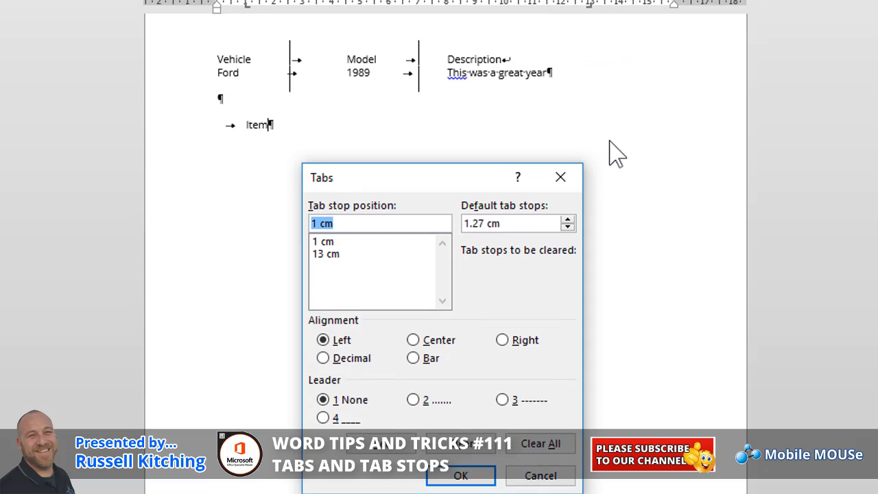
pyautogui.click(334, 269)
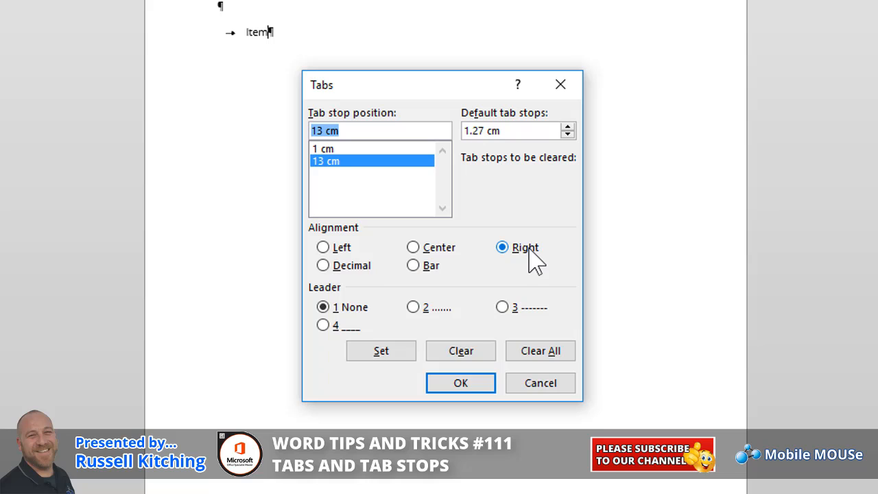
pyautogui.click(418, 310)
pyautogui.click(397, 346)
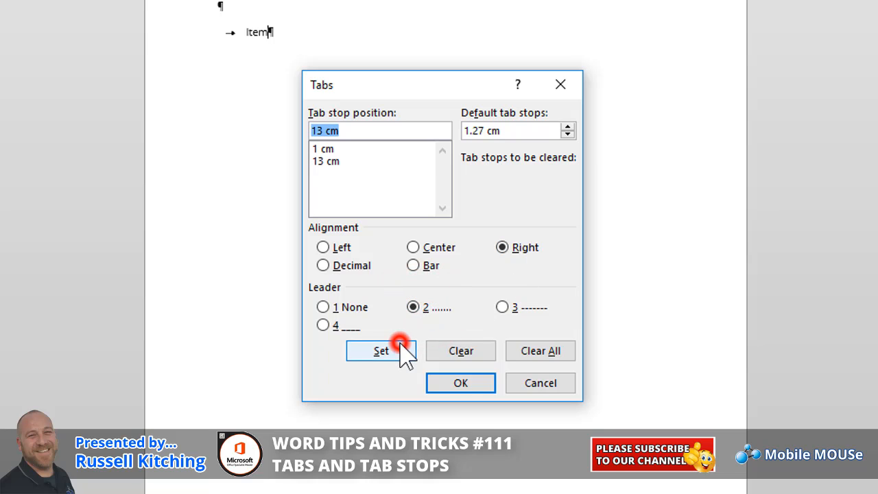
pyautogui.click(454, 389)
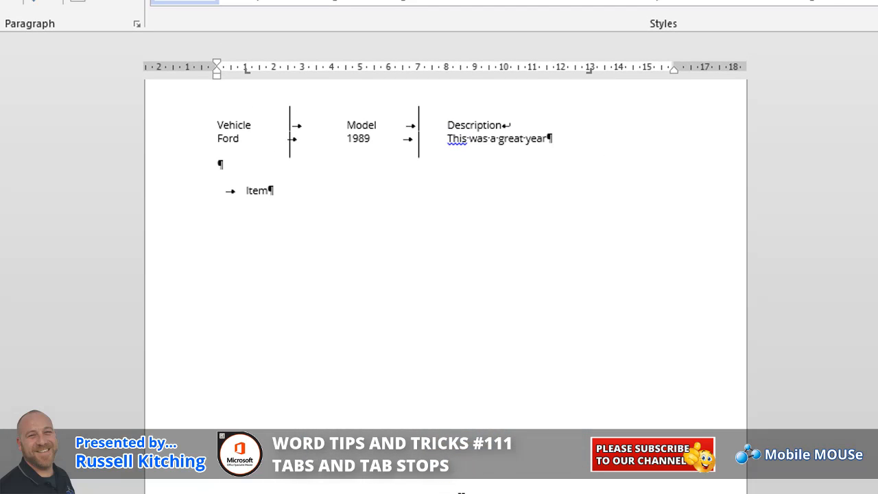
# Step: Fill in the Item and 'Item 2' lines, each with a dotted leader to its number at 13 cm
pyautogui.press('Tab')
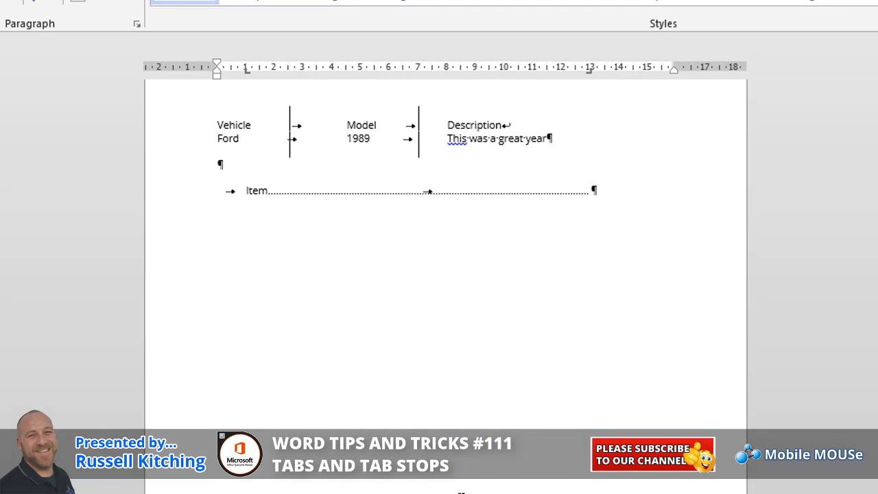
pyautogui.write('58498593485943')
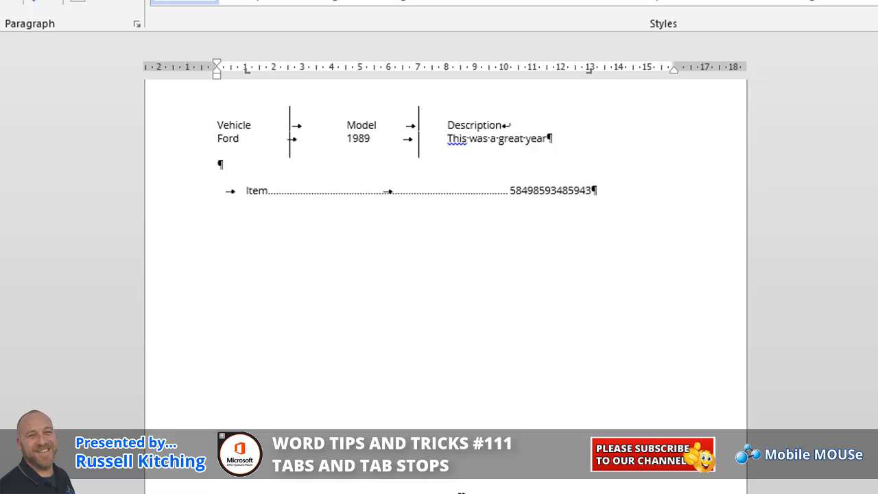
pyautogui.press('Return')
pyautogui.press('Tab')
pyautogui.write('Item 2')
pyautogui.press('Tab')
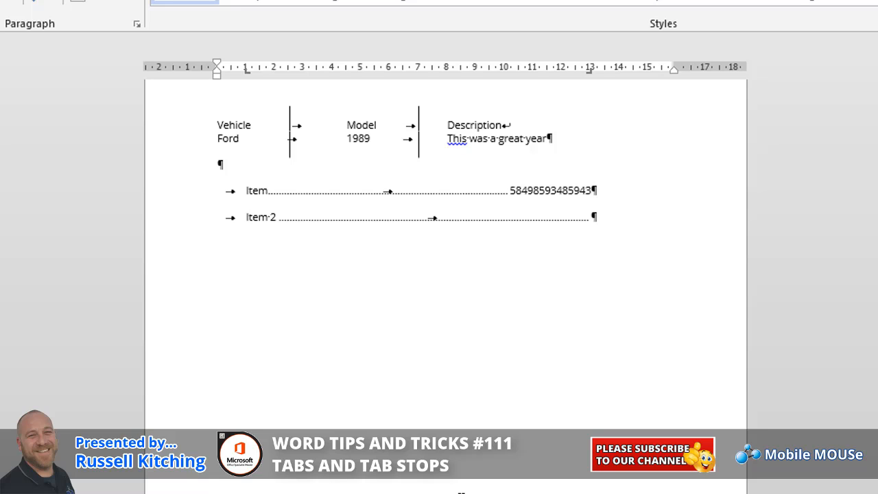
pyautogui.write('7485745748')
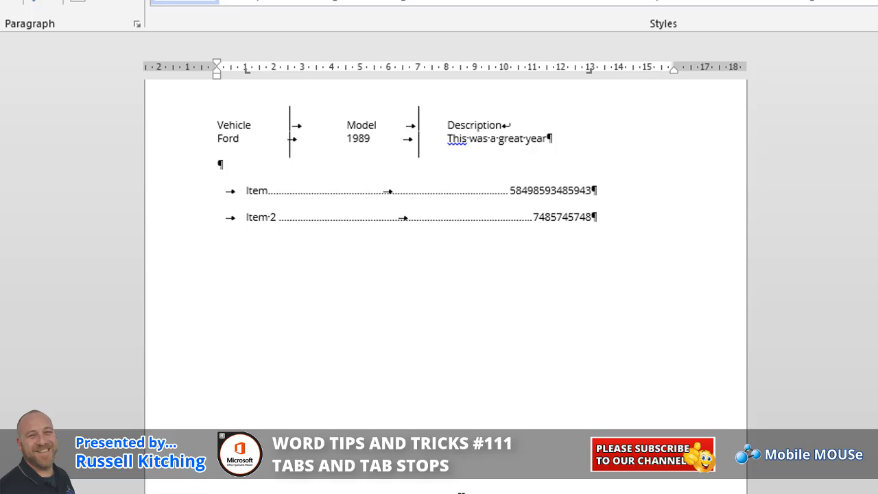